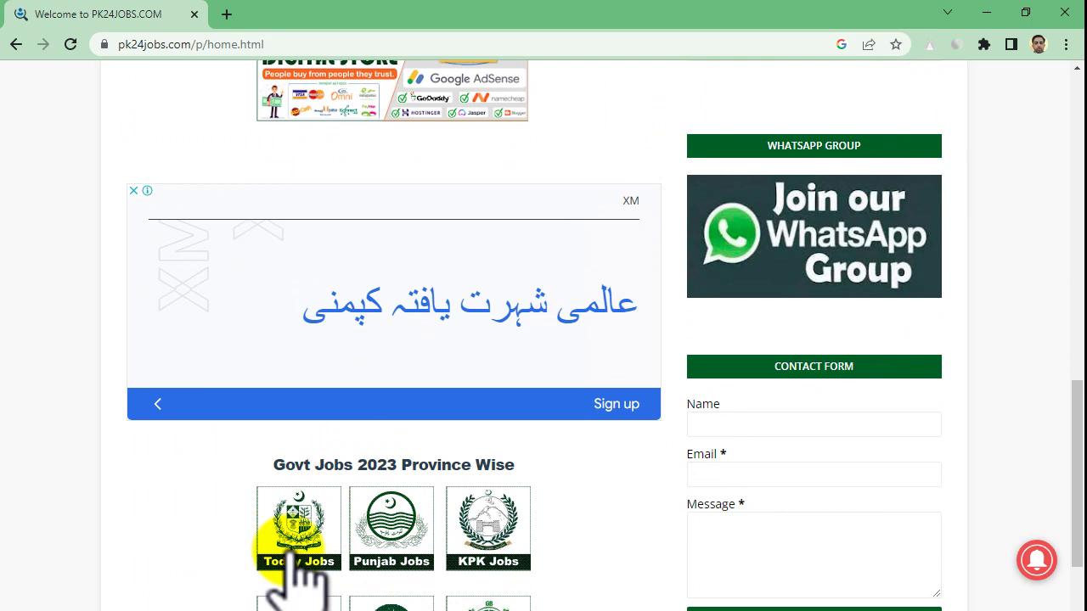
Open the Today Jobs listing from the Govt Jobs 2023 Province Wise section
{"action": "left_click", "coordinate": [281, 554]}
{"action": "left_click", "coordinate": [450, 603]}
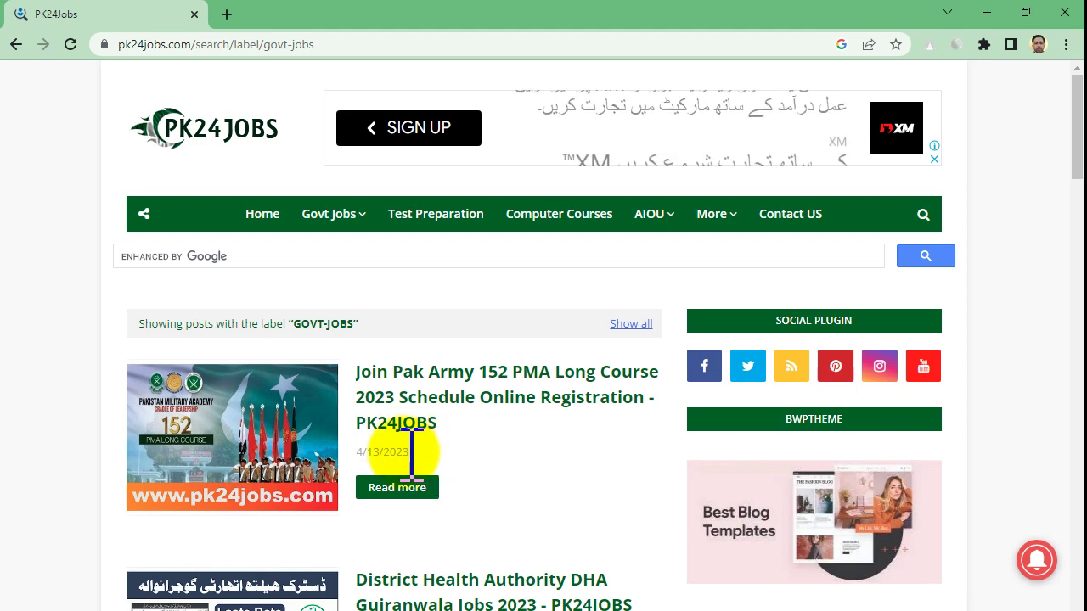
Open Facebook in a new browser tab and go to the managed Pk24jobs page
{"action": "left_click", "coordinate": [228, 15]}
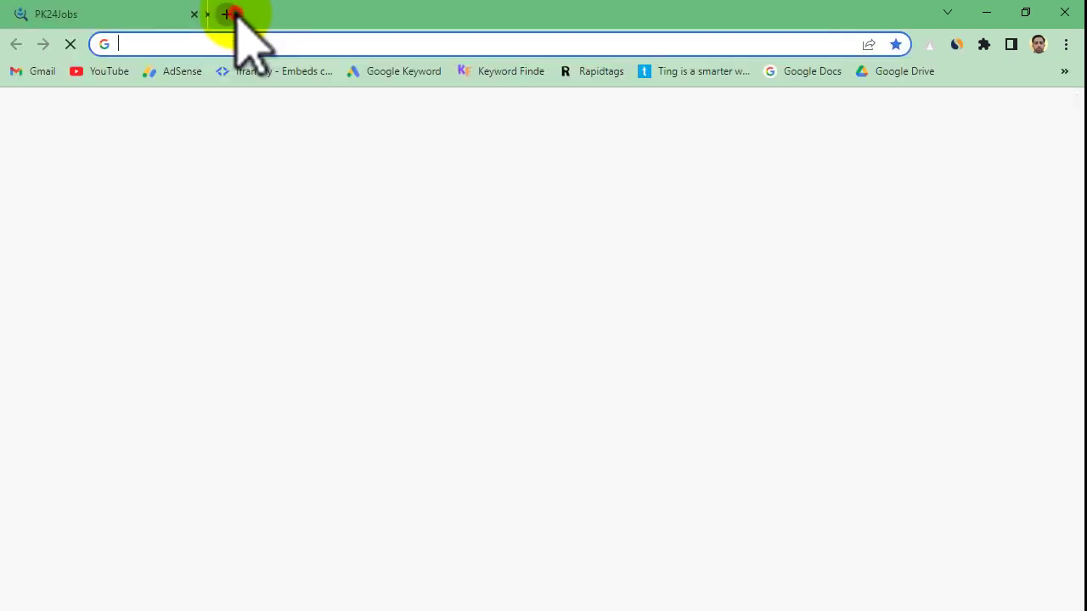
{"action": "type", "text": "fa"}
{"action": "key", "text": "Return"}
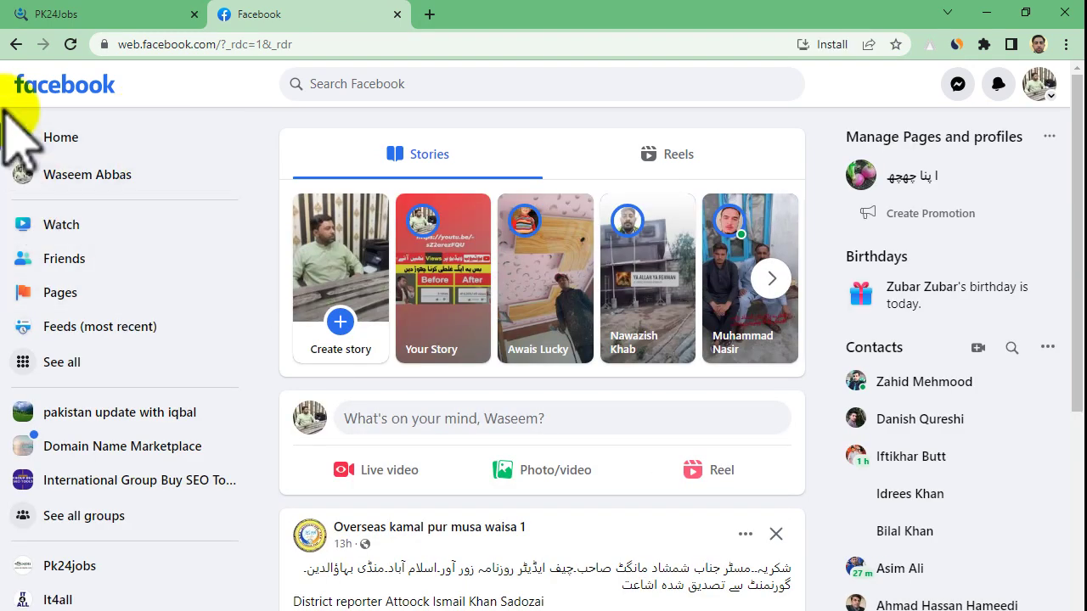
{"action": "left_click", "coordinate": [75, 302]}
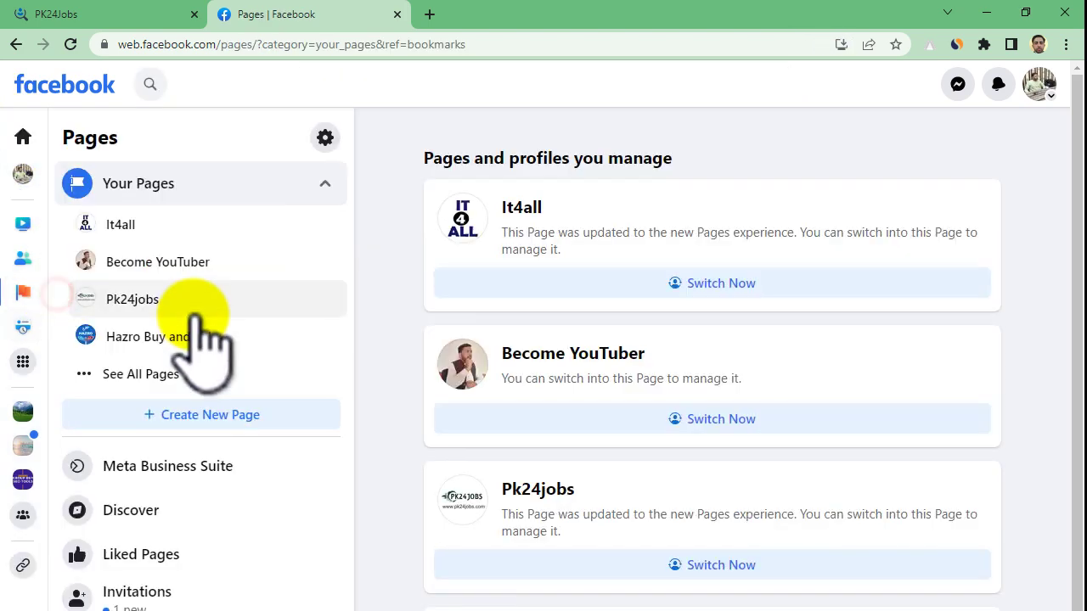
{"action": "left_click", "coordinate": [557, 496]}
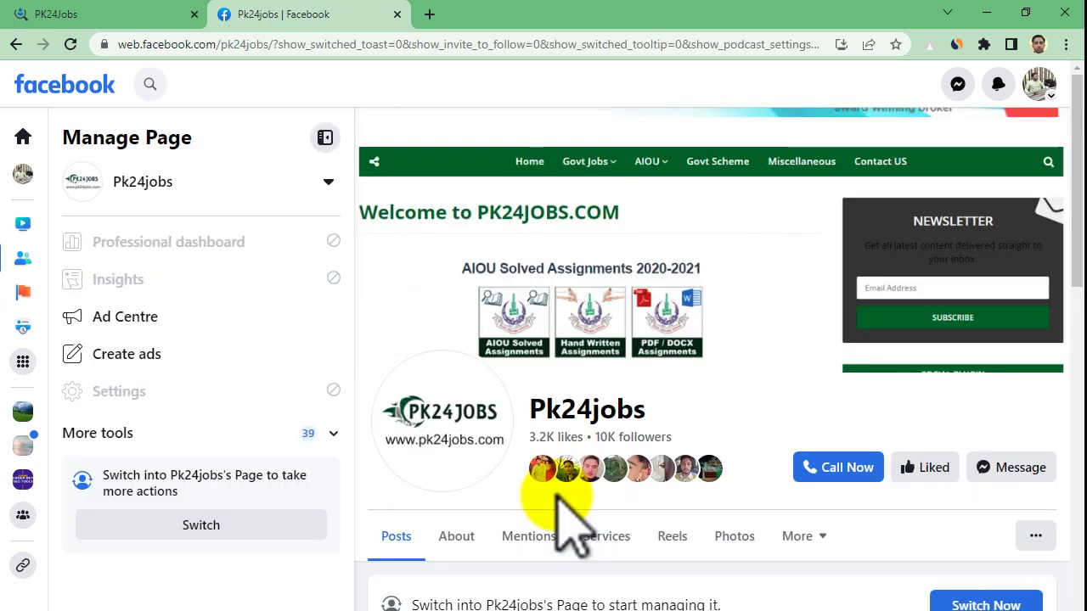
Open Meta Business Suite for the Pk24jobs page and list all of its ads
{"action": "left_click_drag", "start_coordinate": [75, 433], "coordinate": [316, 438]}
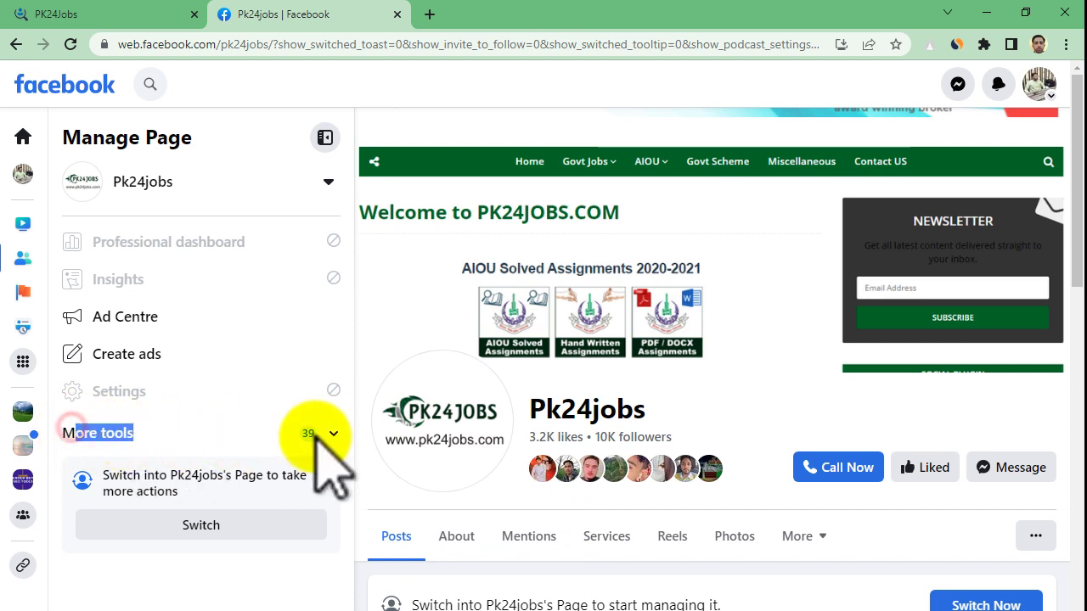
{"action": "left_click", "coordinate": [316, 435]}
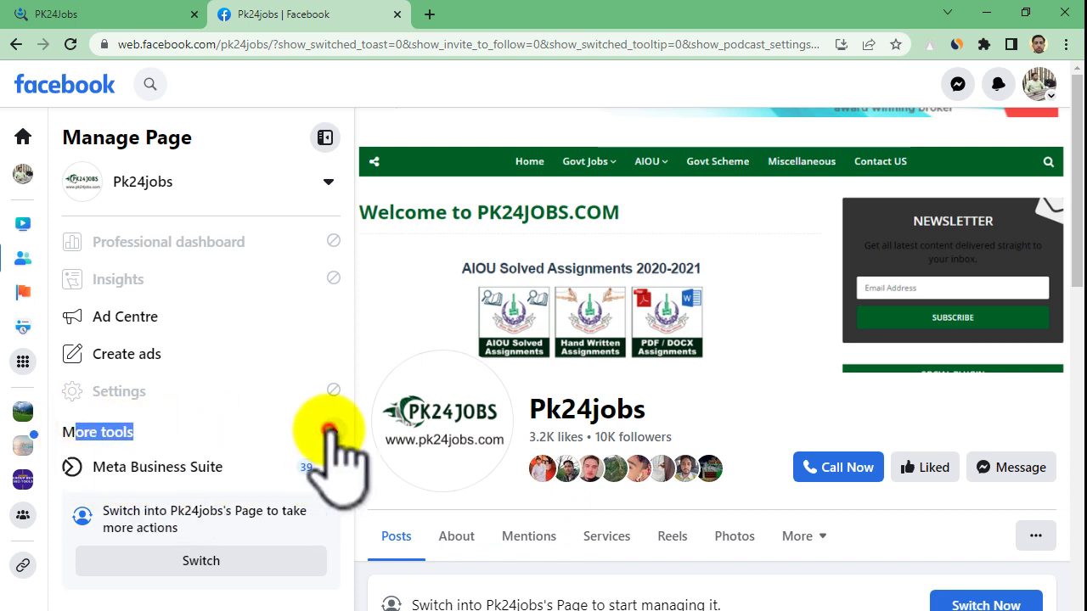
{"action": "left_click", "coordinate": [182, 468]}
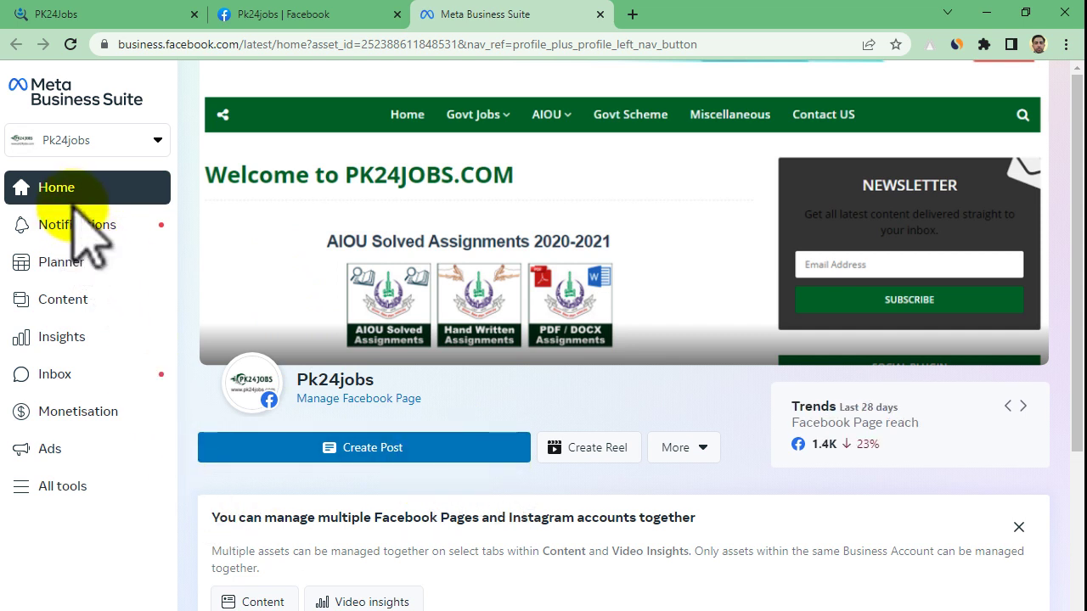
{"action": "left_click", "coordinate": [56, 458]}
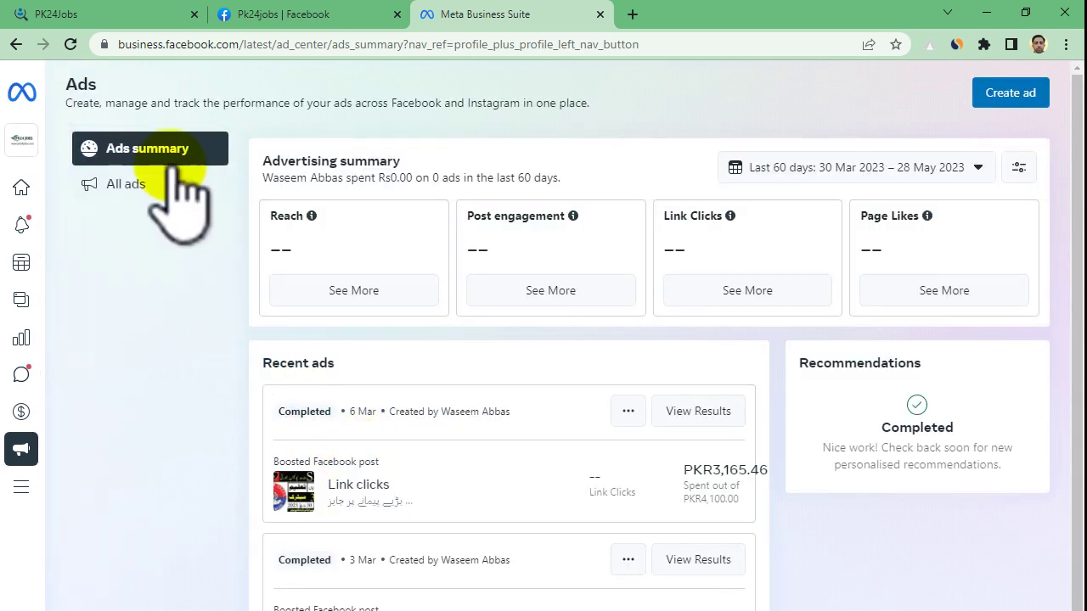
{"action": "left_click", "coordinate": [135, 187]}
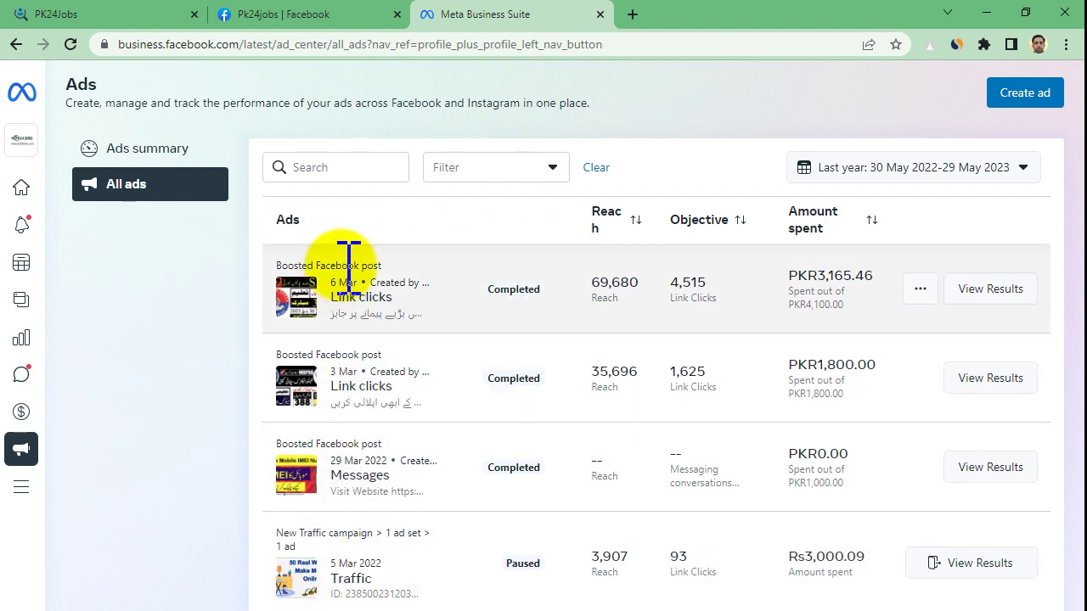
Examine the 6 Mar boosted post's amount spent, cost per link click, audience and preview in its results
{"action": "left_click_drag", "start_coordinate": [332, 283], "coordinate": [392, 283]}
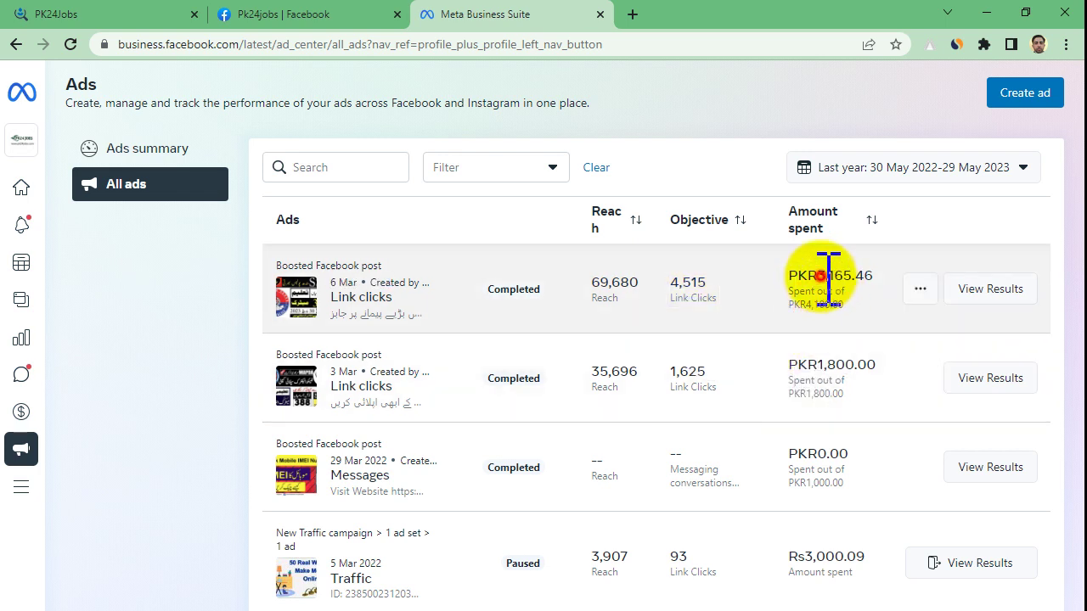
{"action": "left_click_drag", "start_coordinate": [819, 276], "coordinate": [835, 276]}
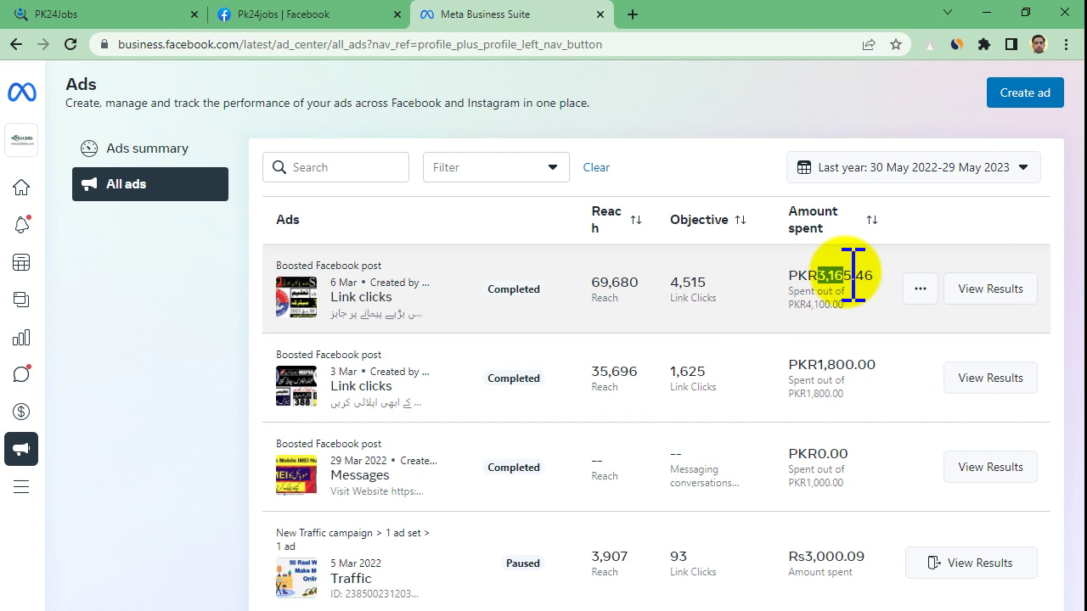
{"action": "left_click", "coordinate": [1006, 289]}
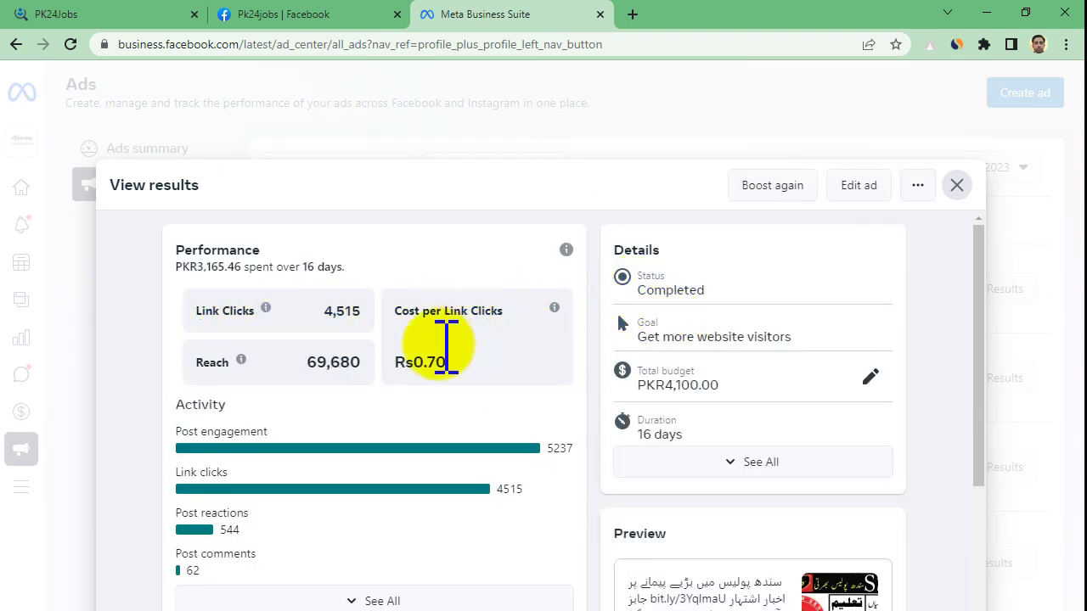
{"action": "left_click_drag", "start_coordinate": [395, 311], "coordinate": [509, 328]}
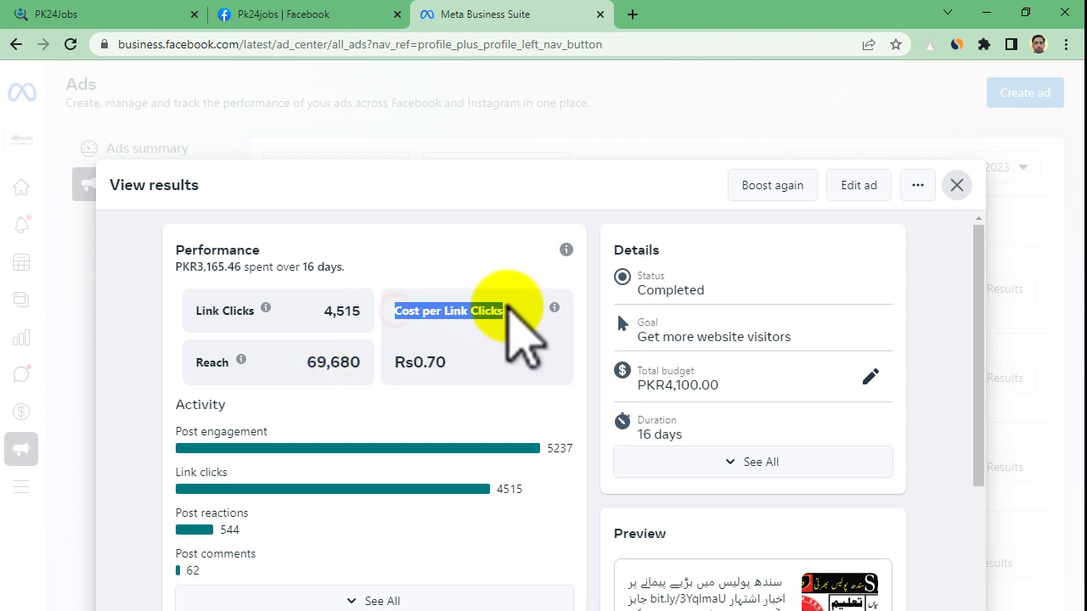
{"action": "left_click", "coordinate": [427, 360]}
{"action": "left_click_drag", "start_coordinate": [434, 360], "coordinate": [447, 360]}
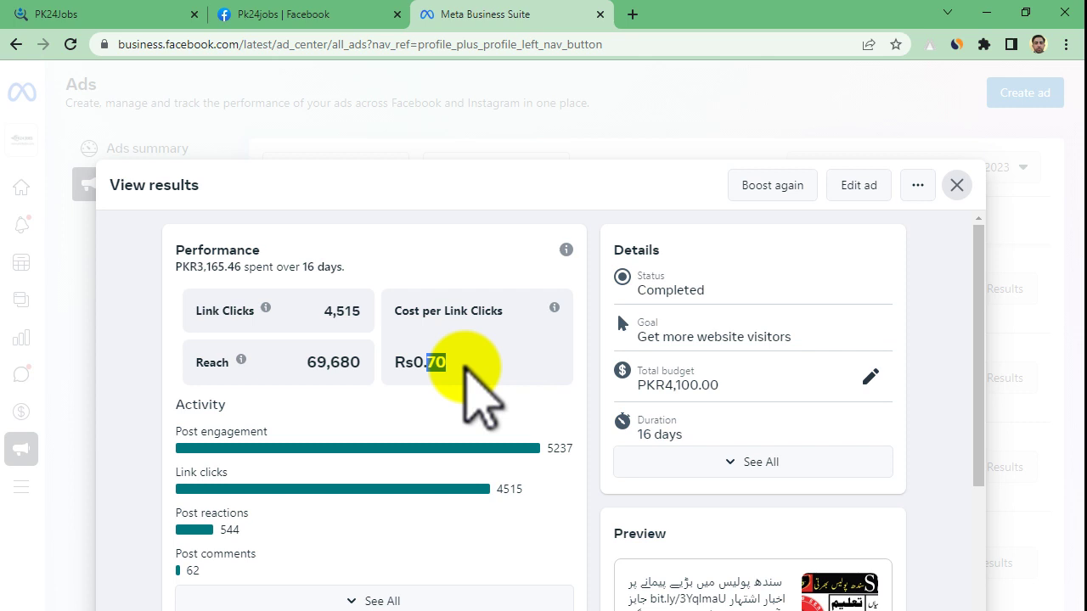
{"action": "scroll", "coordinate": [718, 459], "scroll_direction": "down", "scroll_amount": 2}
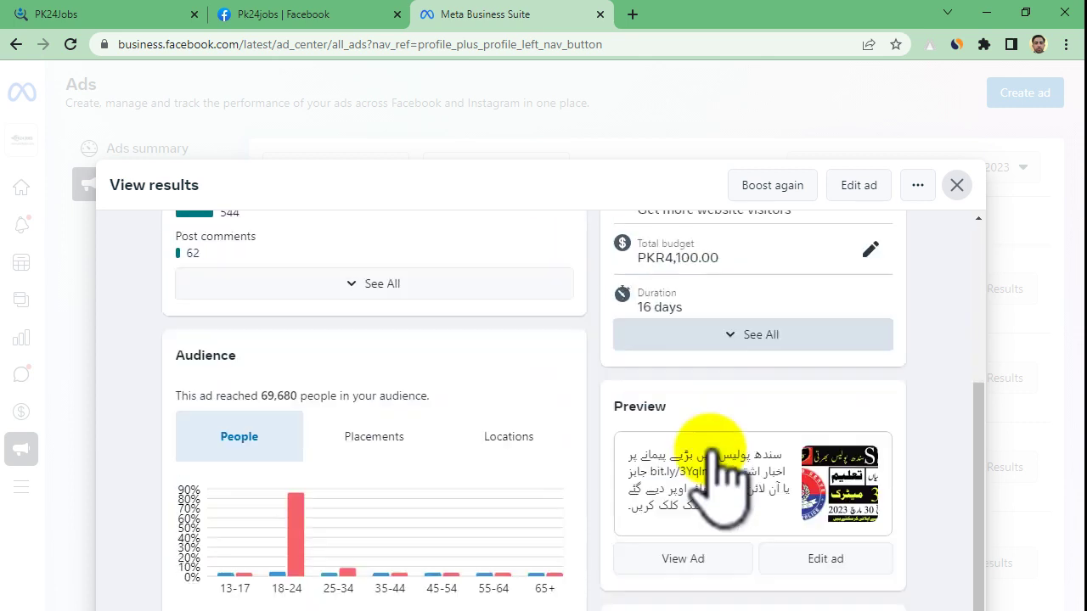
{"action": "scroll", "coordinate": [722, 463], "scroll_direction": "down", "scroll_amount": 3}
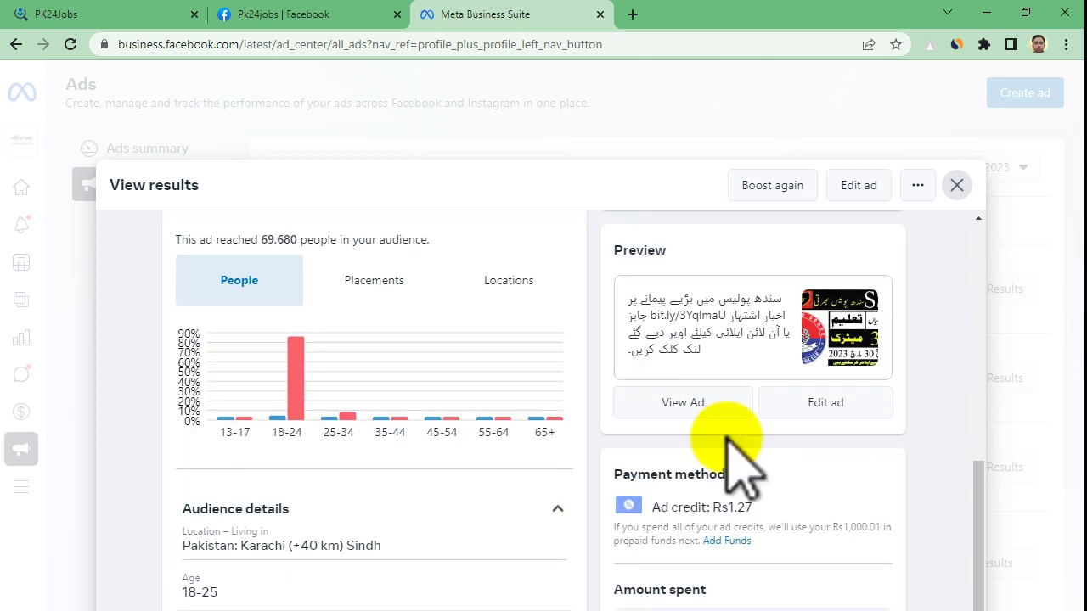
{"action": "left_click", "coordinate": [957, 186]}
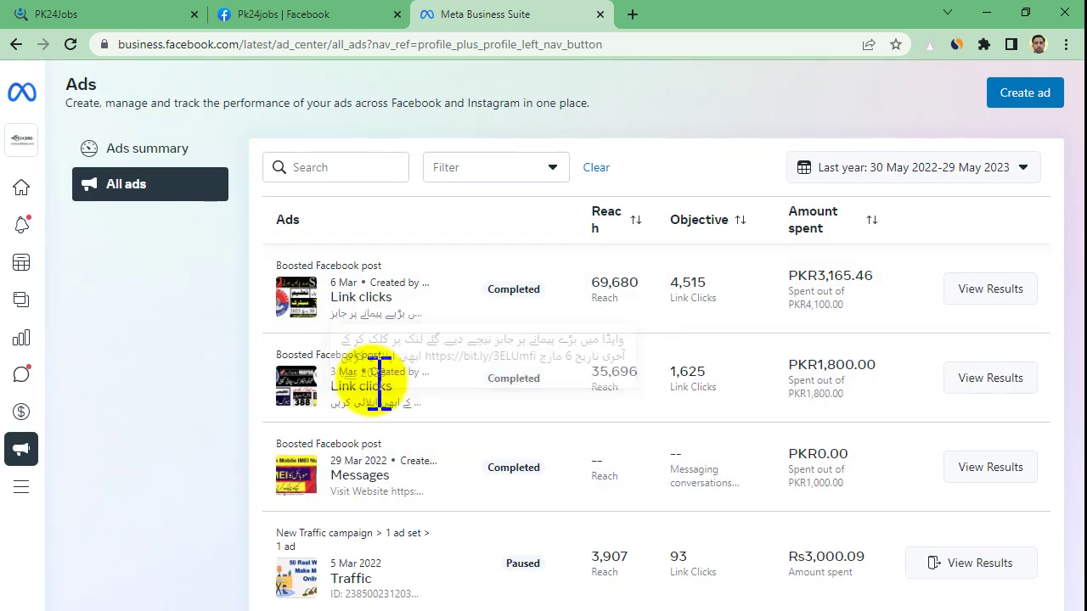
Examine the 3 Mar boosted post's cost per link click, link clicks and reach in its results
{"action": "left_click", "coordinate": [976, 380]}
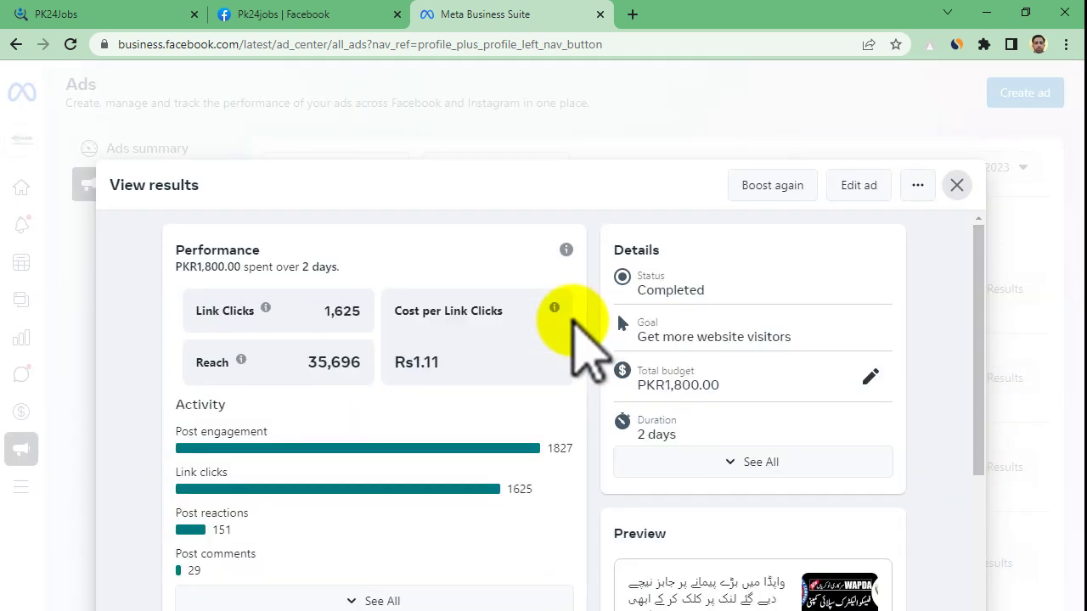
{"action": "left_click_drag", "start_coordinate": [416, 364], "coordinate": [457, 333]}
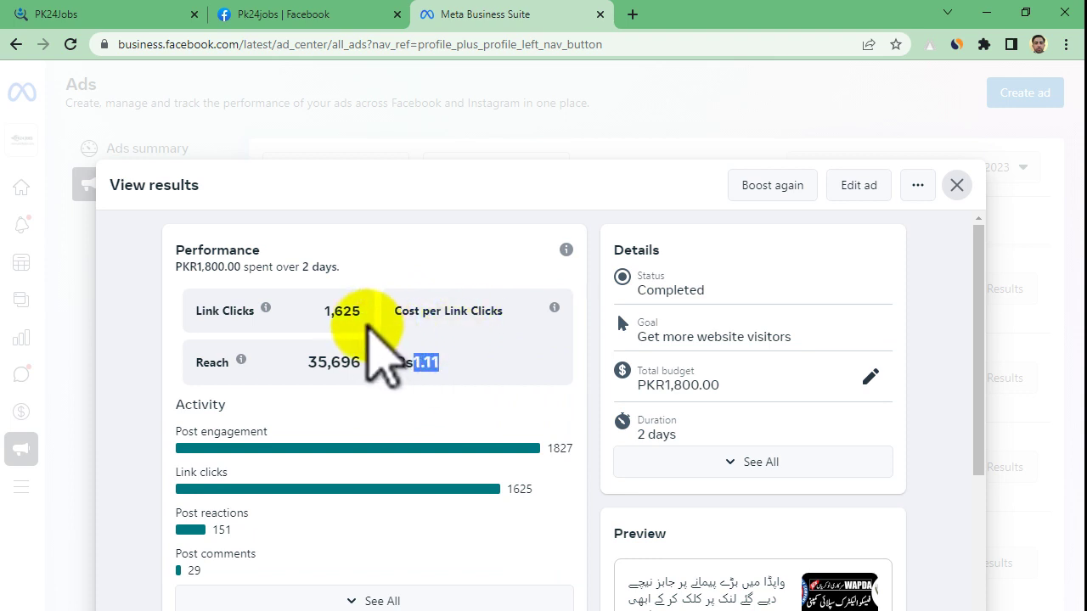
{"action": "left_click_drag", "start_coordinate": [315, 311], "coordinate": [364, 309]}
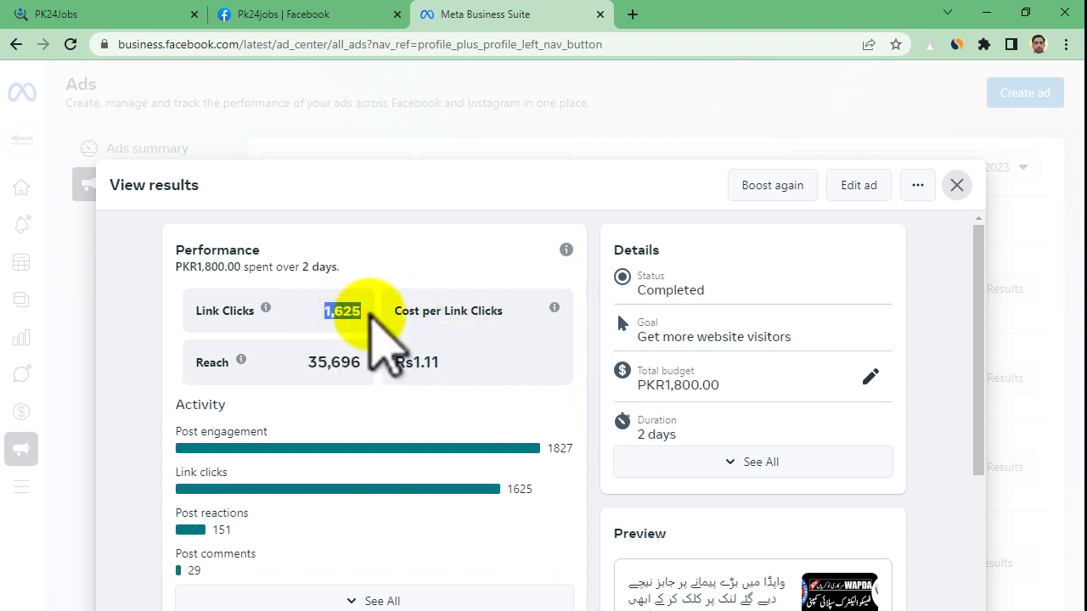
{"action": "left_click_drag", "start_coordinate": [297, 363], "coordinate": [366, 367]}
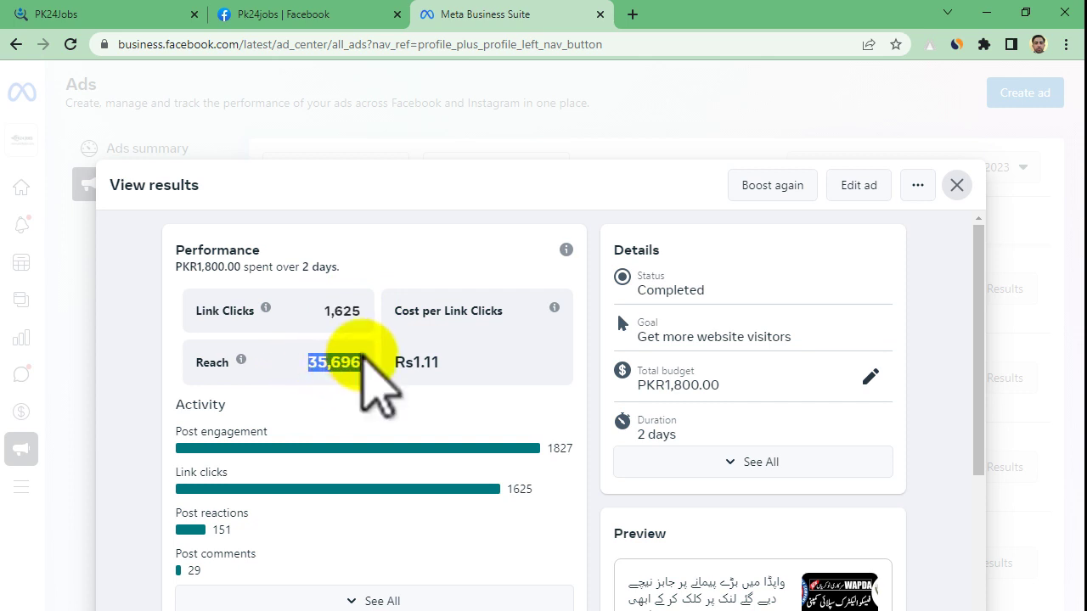
{"action": "scroll", "coordinate": [595, 583], "scroll_direction": "down", "scroll_amount": 1}
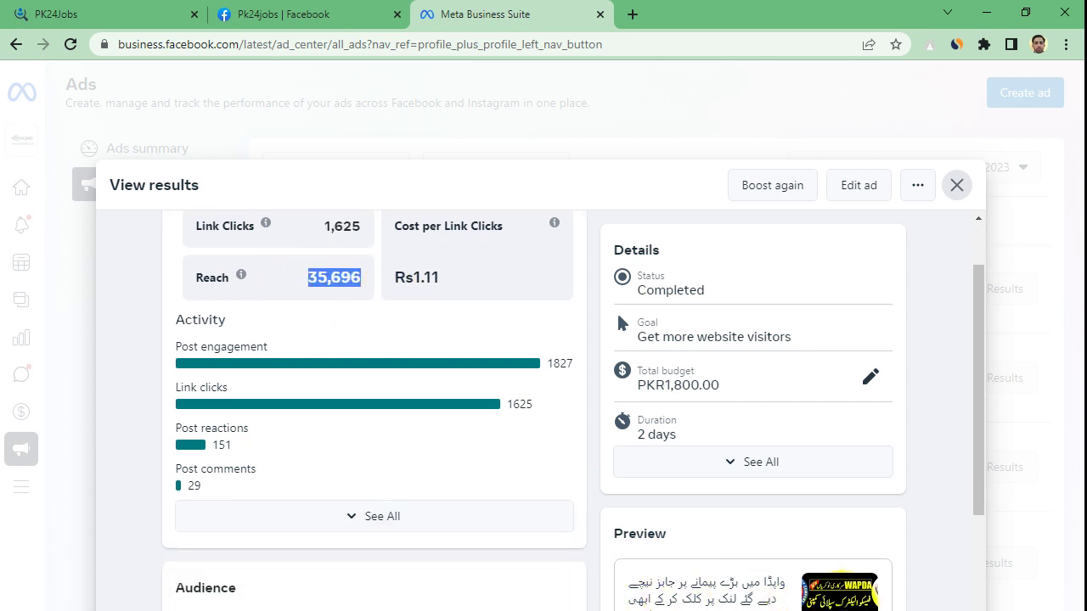
{"action": "left_click", "coordinate": [959, 188]}
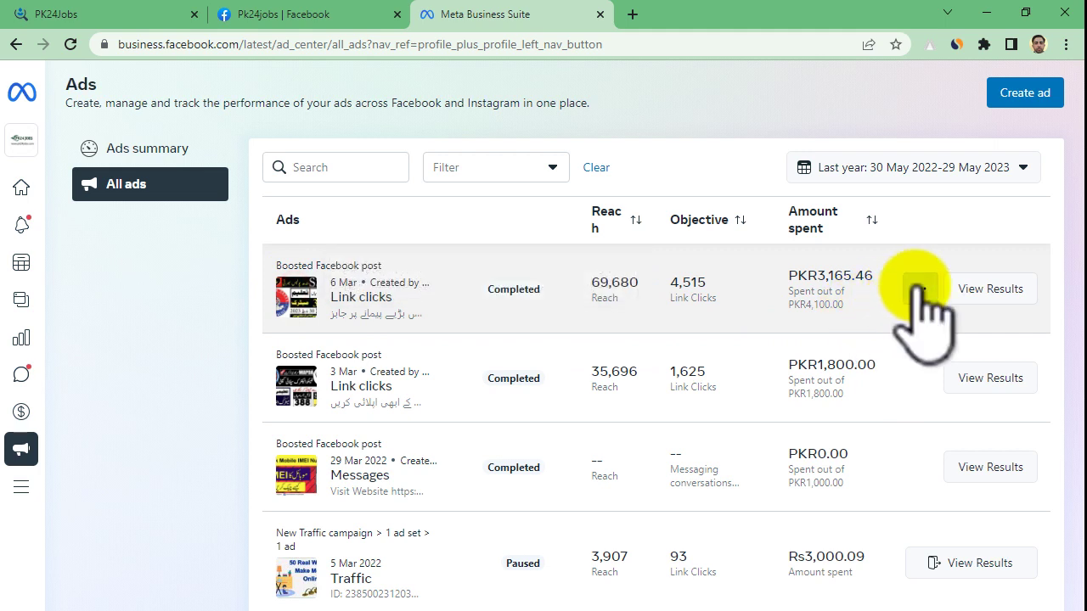
Check the 6 Mar ad's preview text in its results and compare the amounts spent on the 3 Mar and 6 Mar ads
{"action": "left_click", "coordinate": [1005, 289]}
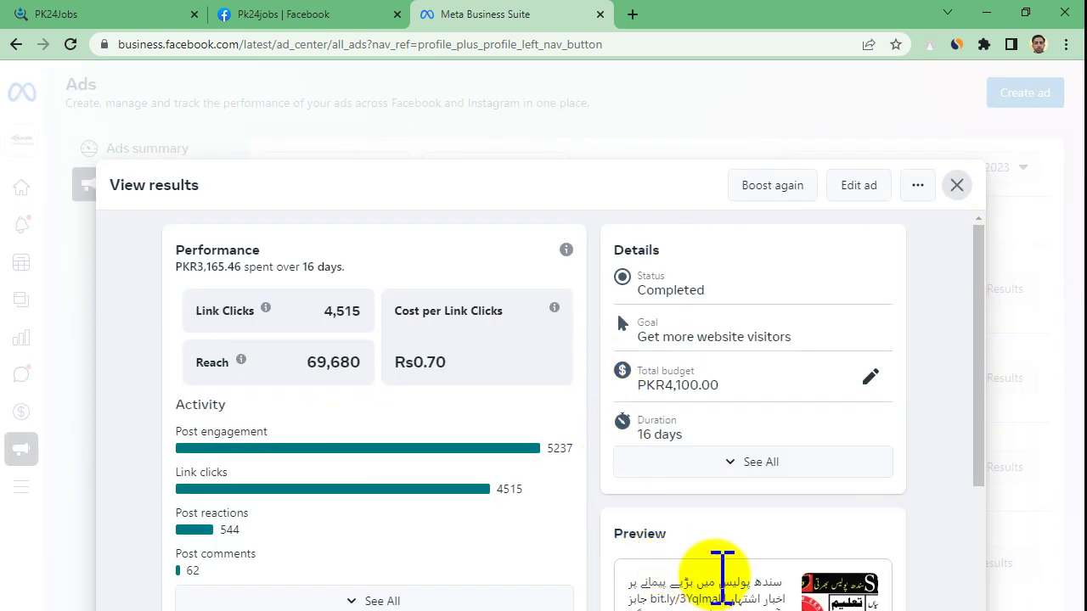
{"action": "left_click_drag", "start_coordinate": [788, 581], "coordinate": [661, 582]}
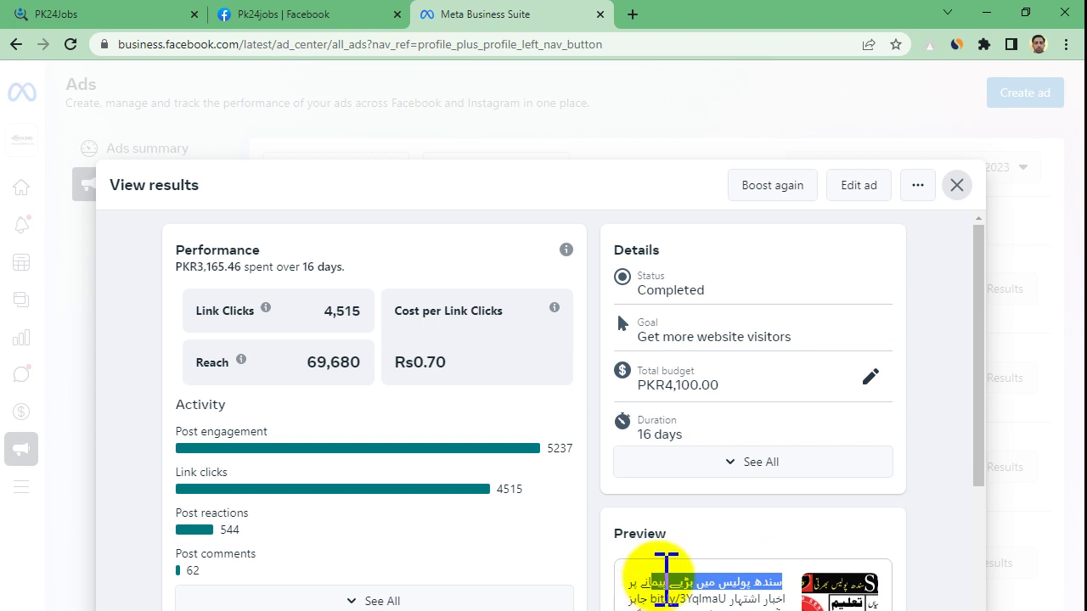
{"action": "left_click", "coordinate": [957, 185]}
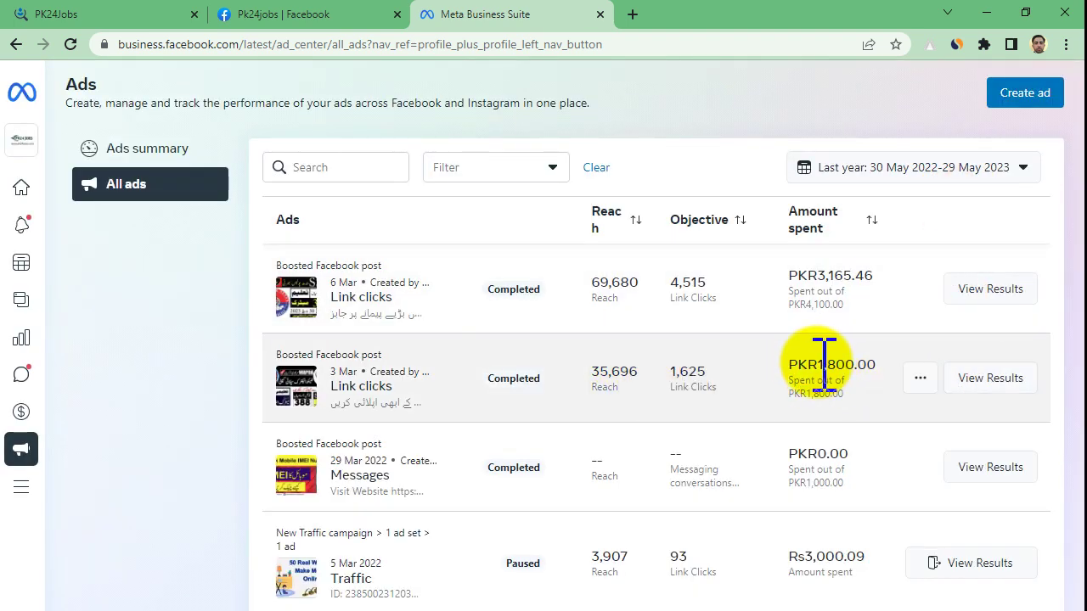
{"action": "left_click_drag", "start_coordinate": [817, 364], "coordinate": [846, 365]}
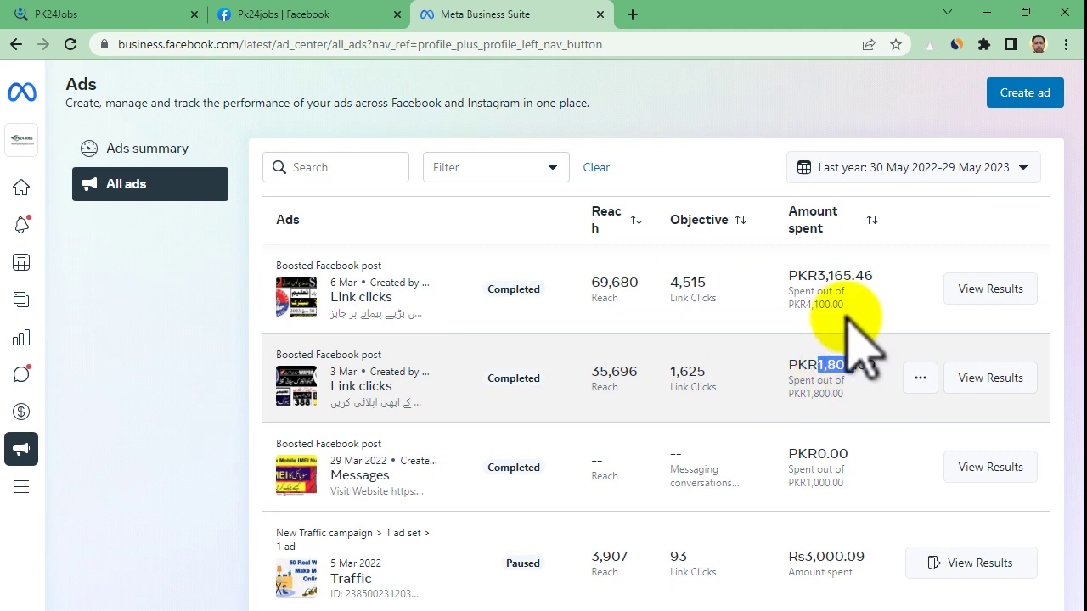
{"action": "left_click_drag", "start_coordinate": [812, 276], "coordinate": [859, 276]}
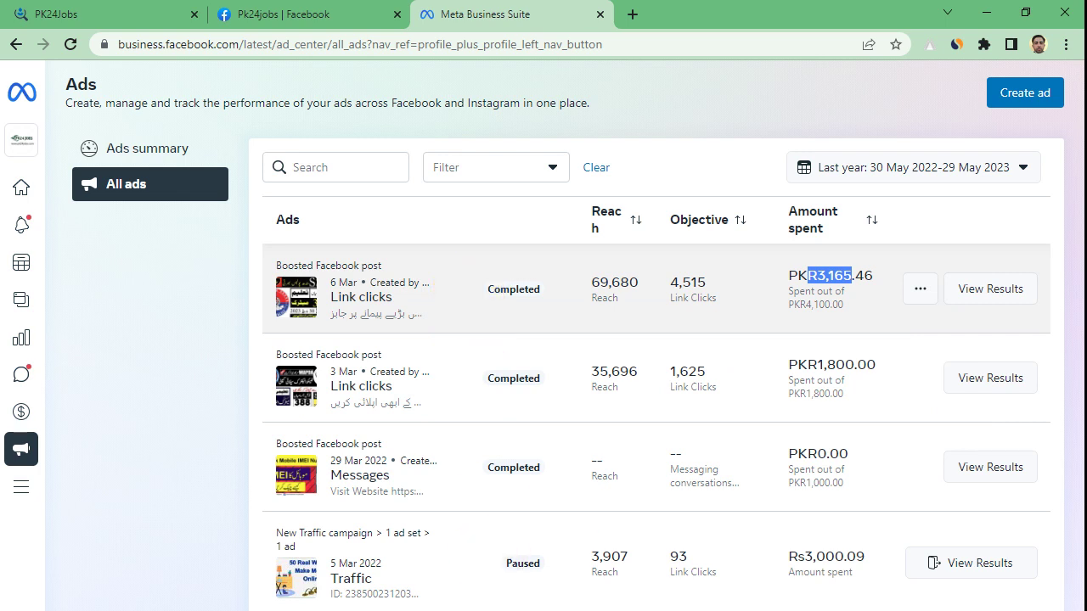
Switch to the YouTube window, search for "it4all" and open the IT4ALL channel
{"action": "left_click", "coordinate": [458, 610]}
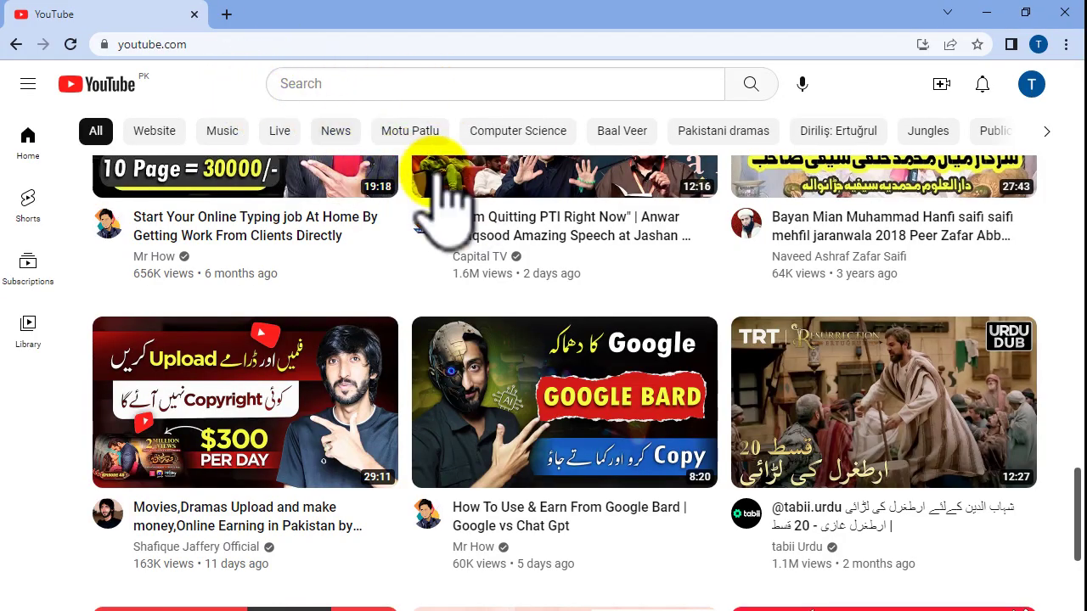
{"action": "left_click", "coordinate": [365, 82]}
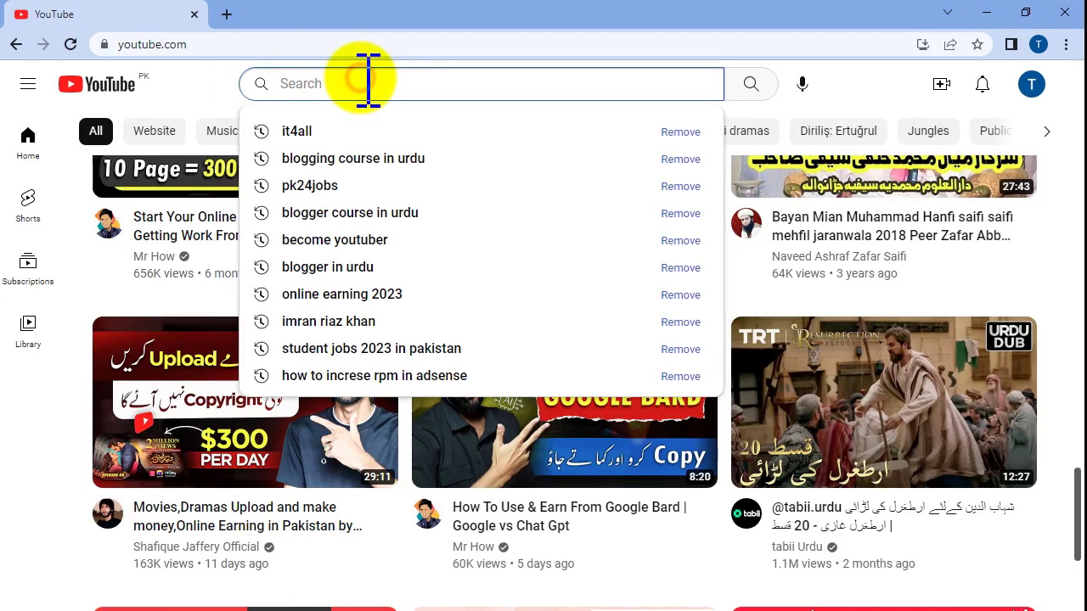
{"action": "type", "text": "it4all"}
{"action": "key", "text": "Return"}
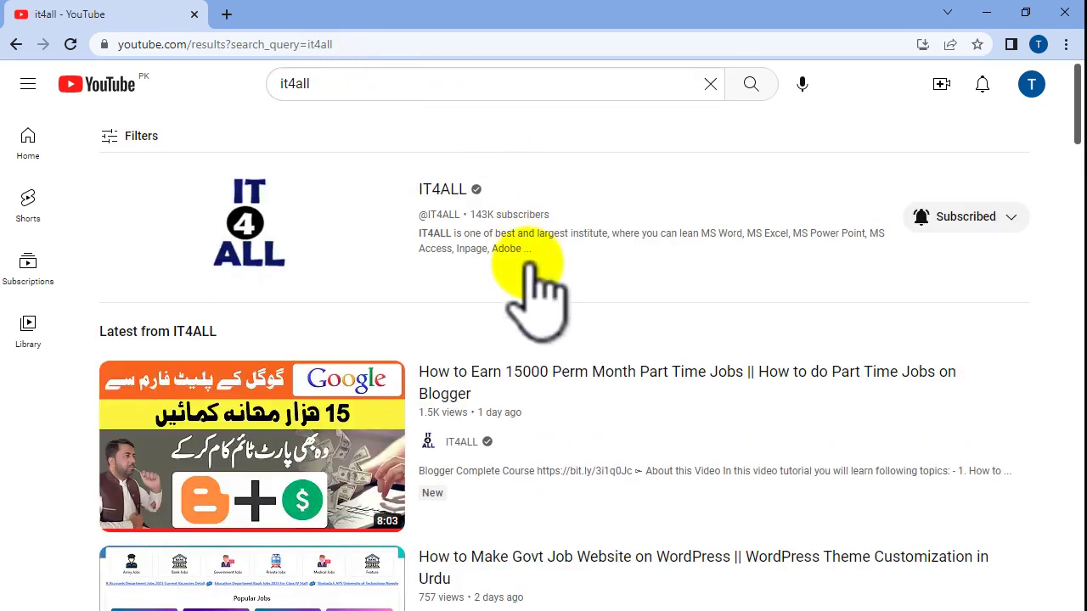
{"action": "left_click", "coordinate": [456, 189]}
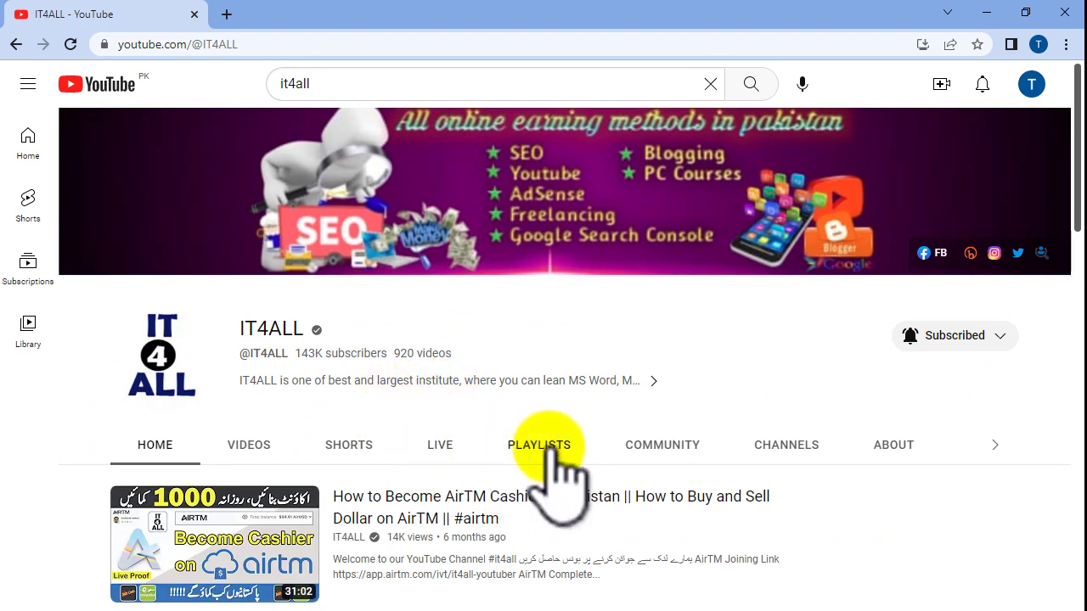
Show the IT4ALL channel's playlists and look through the Online Courses section, including its further playlists such as Facebook Ad Course in Urdu
{"action": "left_click", "coordinate": [546, 445]}
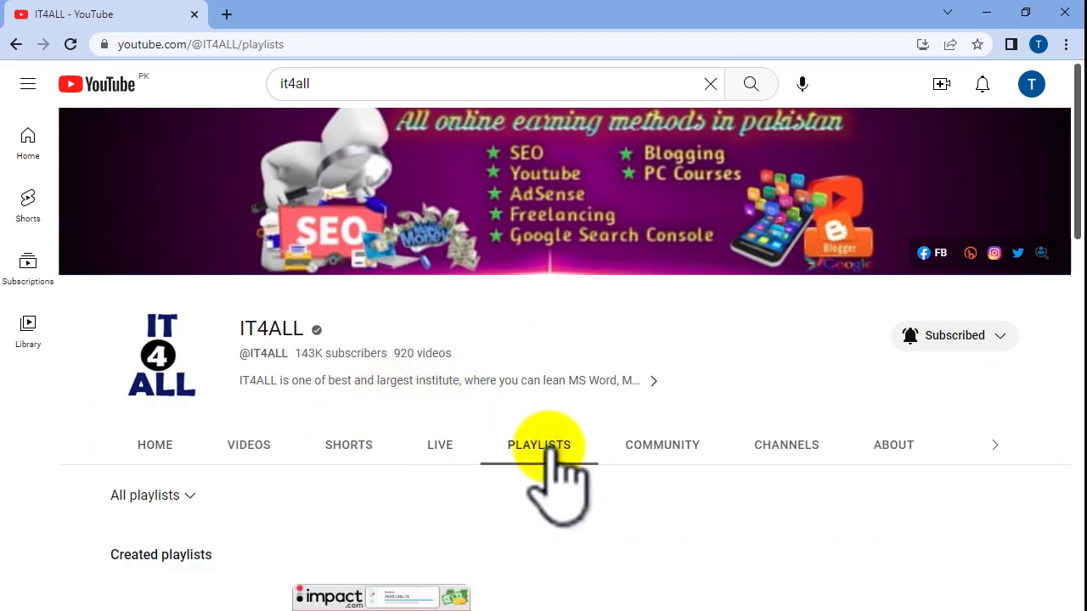
{"action": "scroll", "coordinate": [548, 449], "scroll_direction": "down", "scroll_amount": 5}
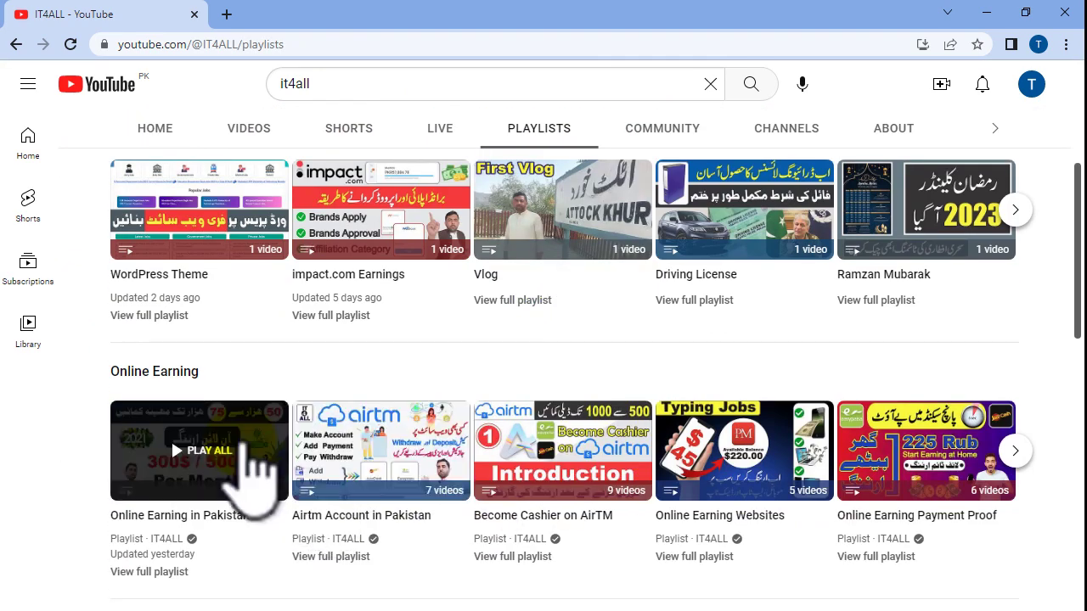
{"action": "scroll", "coordinate": [189, 350], "scroll_direction": "down", "scroll_amount": 3}
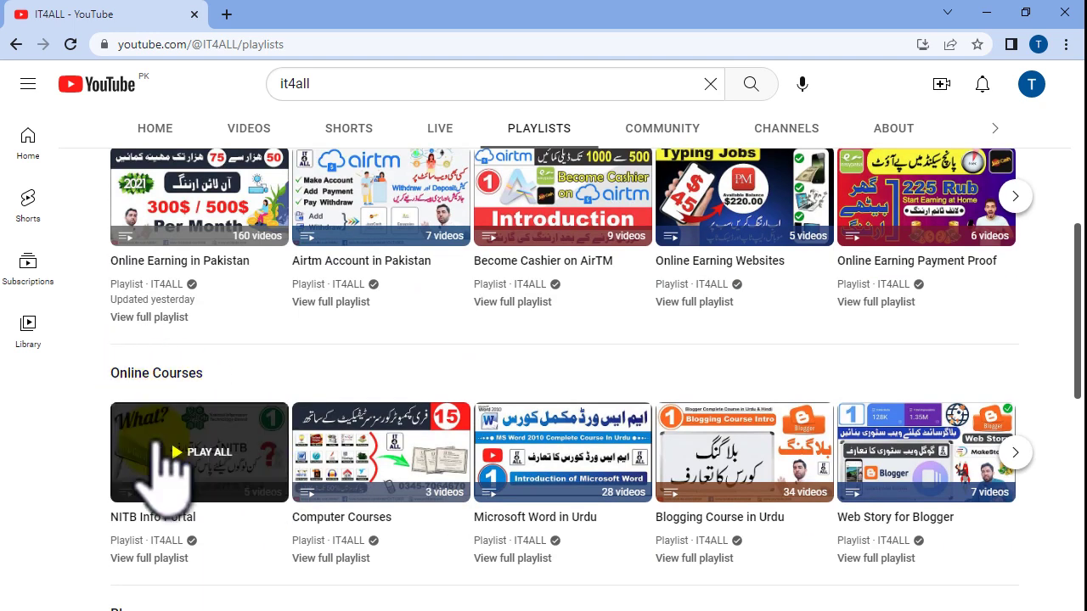
{"action": "left_click", "coordinate": [1024, 455]}
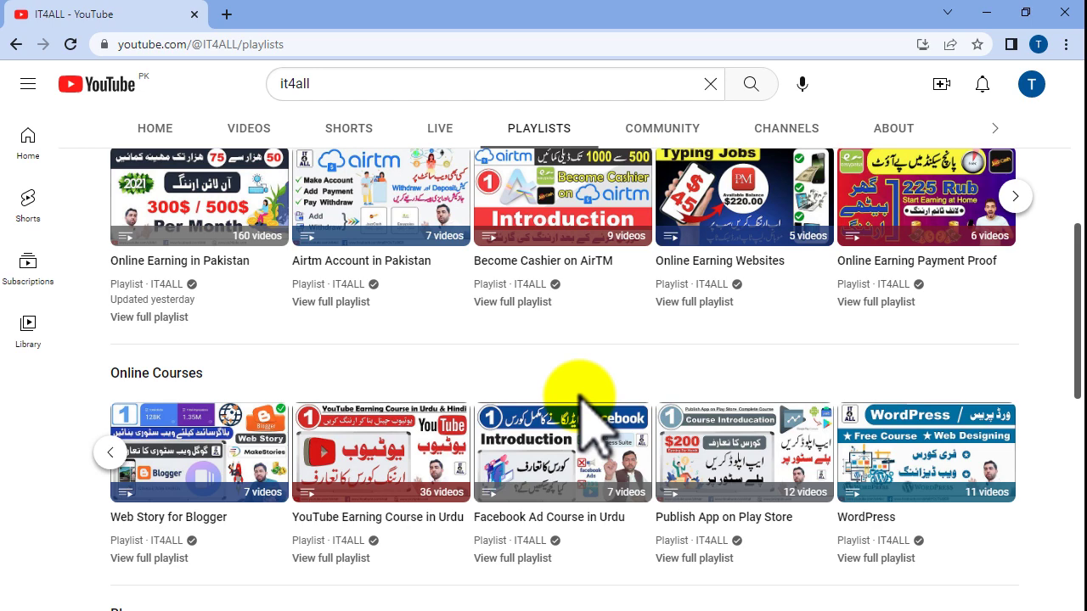
View the channel's videos, return to its playlists and browse the sections from Online Earning through Blogger to YouTube and AdSense
{"action": "scroll", "coordinate": [581, 396], "scroll_direction": "up", "scroll_amount": 10}
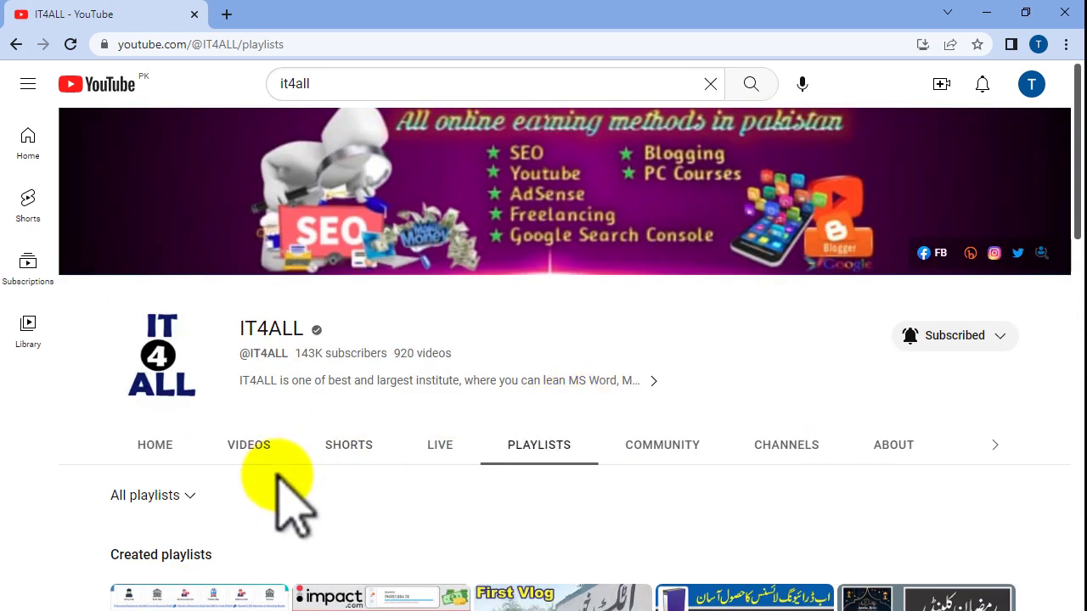
{"action": "left_click", "coordinate": [250, 446]}
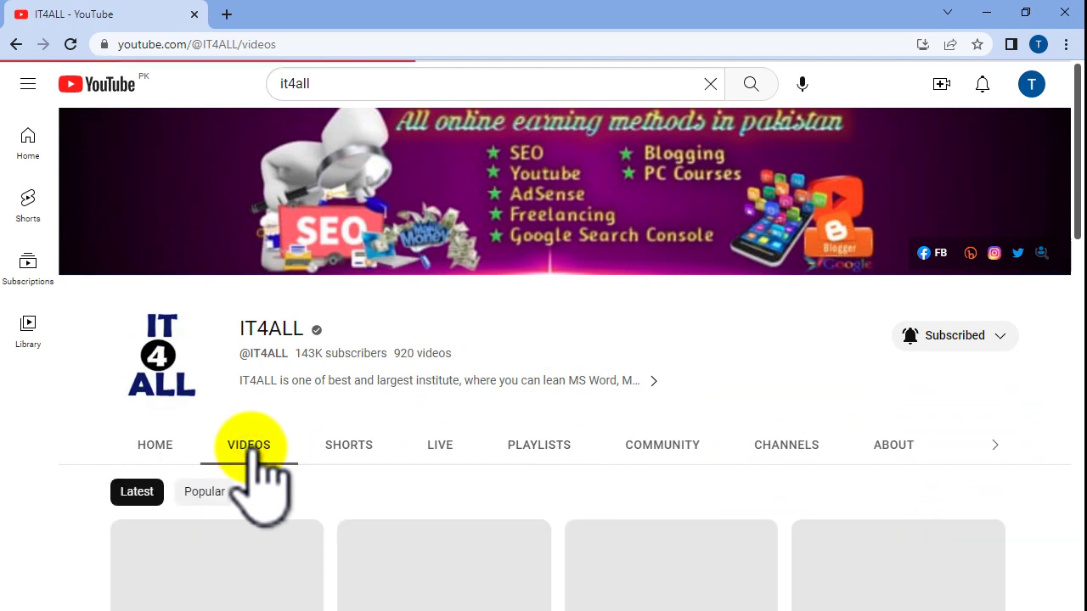
{"action": "left_click", "coordinate": [552, 445]}
{"action": "scroll", "coordinate": [557, 446], "scroll_direction": "down", "scroll_amount": 7}
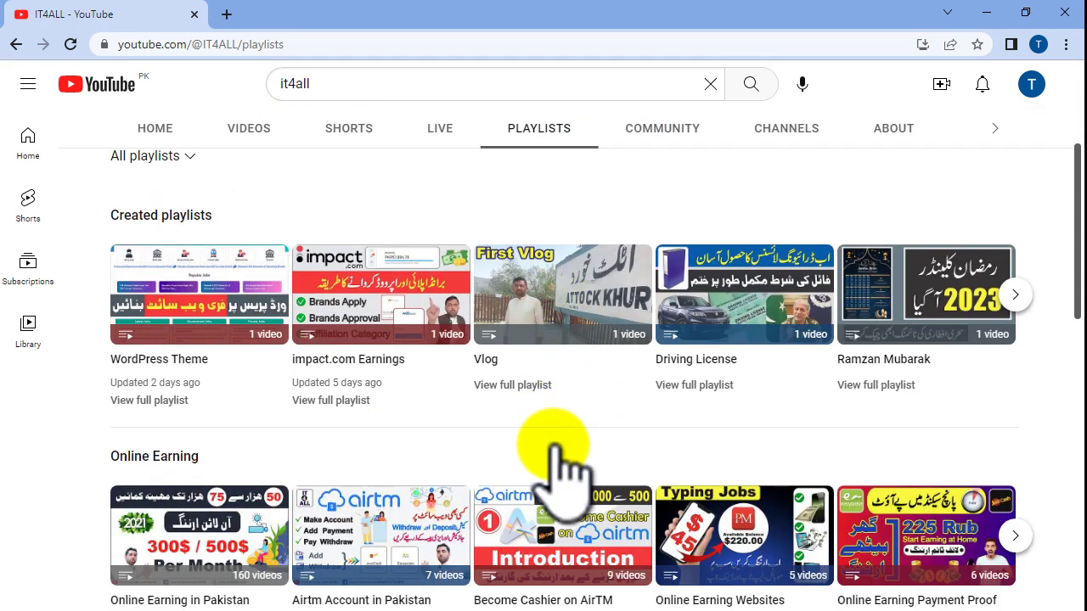
{"action": "scroll", "coordinate": [558, 448], "scroll_direction": "down", "scroll_amount": 6}
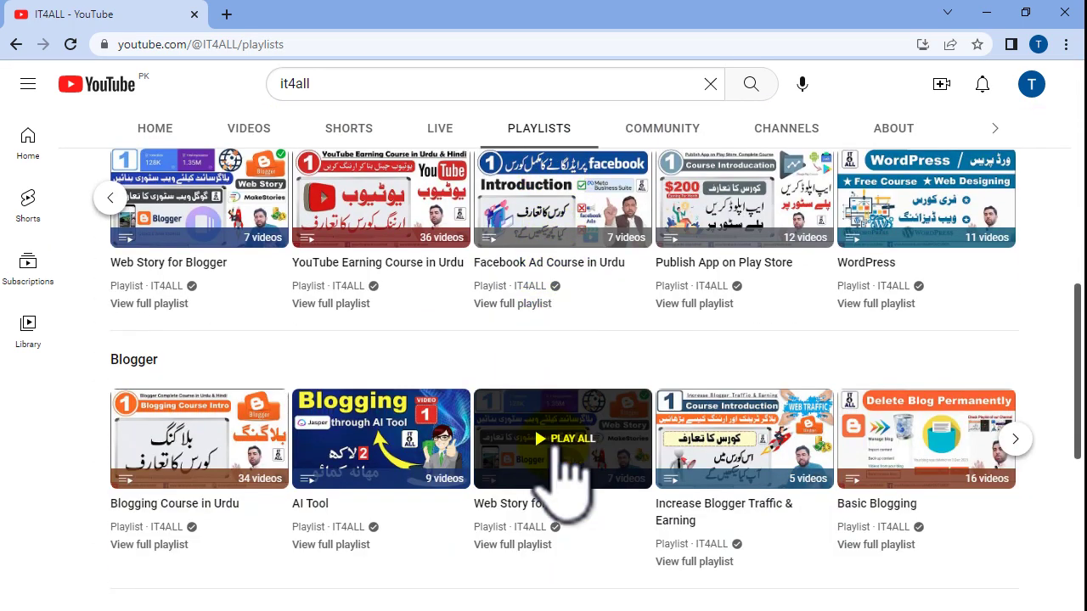
{"action": "scroll", "coordinate": [561, 458], "scroll_direction": "down", "scroll_amount": 11}
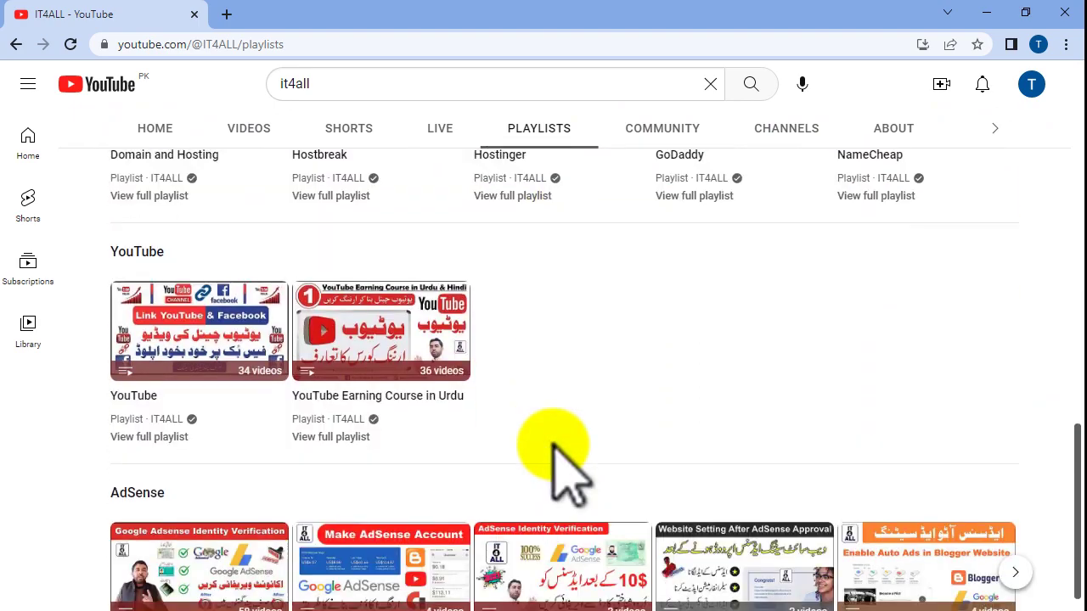